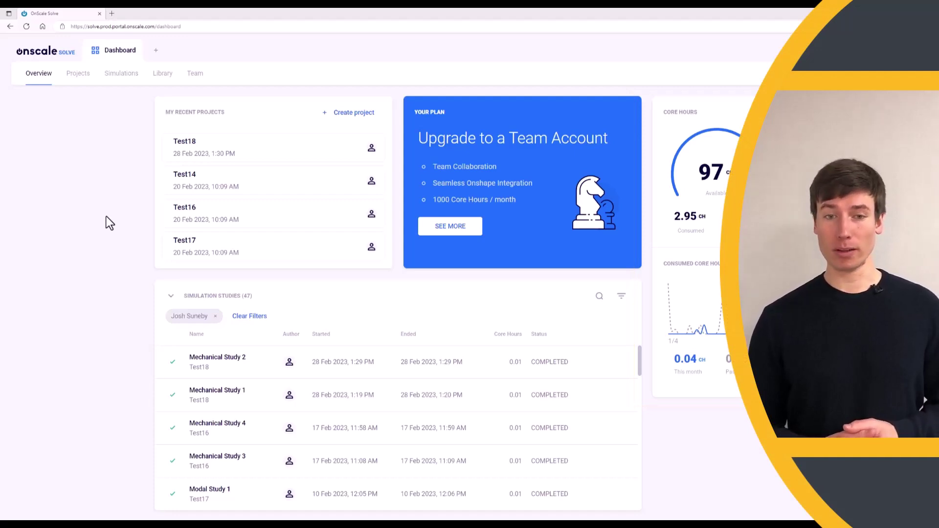
Create a new OnScale Solve project named 'Hip Implant' and open it in the Modeler.
{"action": "left_click", "coordinate": [334, 115]}
{"action": "type", "text": "Hip Implant"}
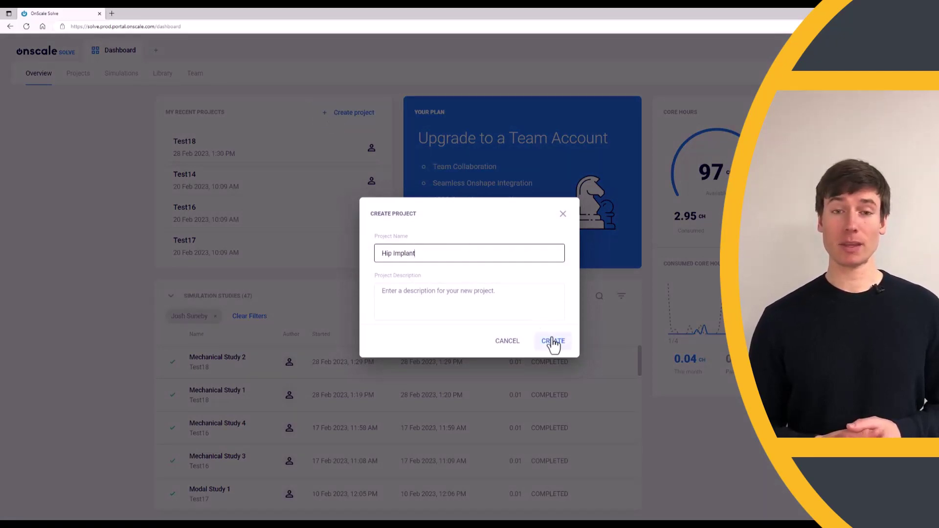
{"action": "left_click", "coordinate": [553, 341]}
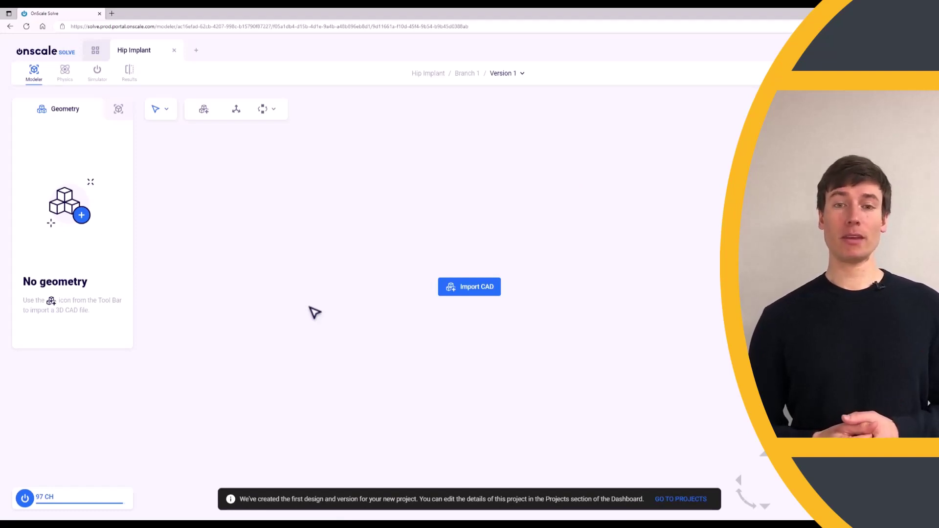
Upload Hip_Implant_New.stp as the project's CAD geometry with Bonded initial contact.
{"action": "left_click", "coordinate": [469, 288]}
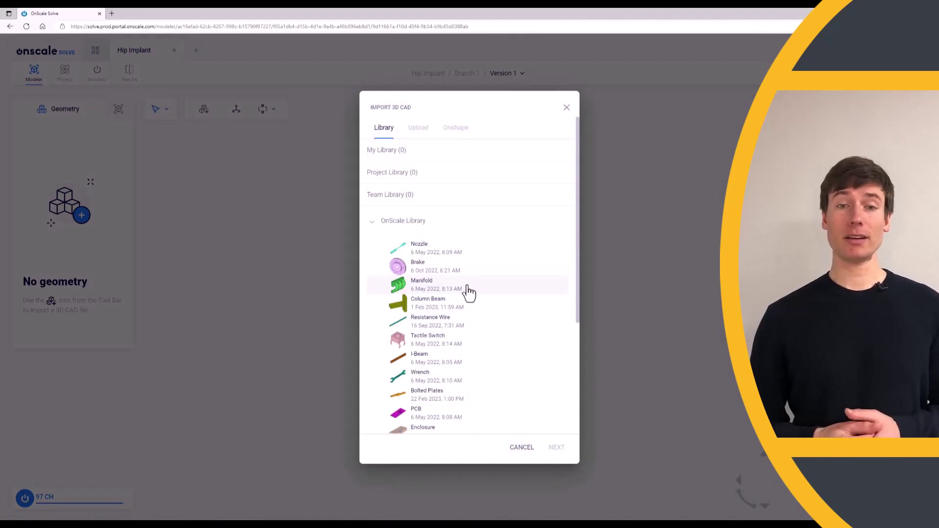
{"action": "scroll", "coordinate": [468, 290], "scroll_direction": "down", "scroll_amount": 4}
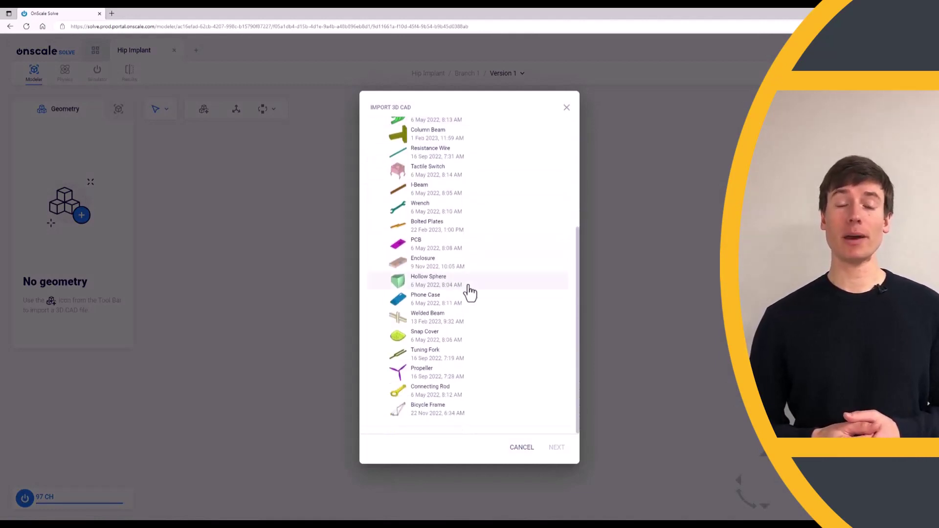
{"action": "scroll", "coordinate": [472, 290], "scroll_direction": "up", "scroll_amount": 4}
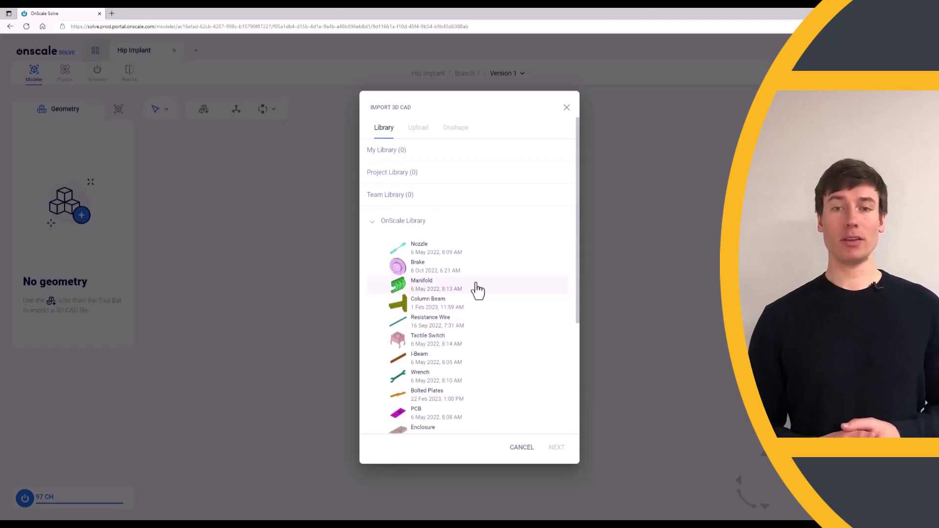
{"action": "left_click", "coordinate": [420, 129]}
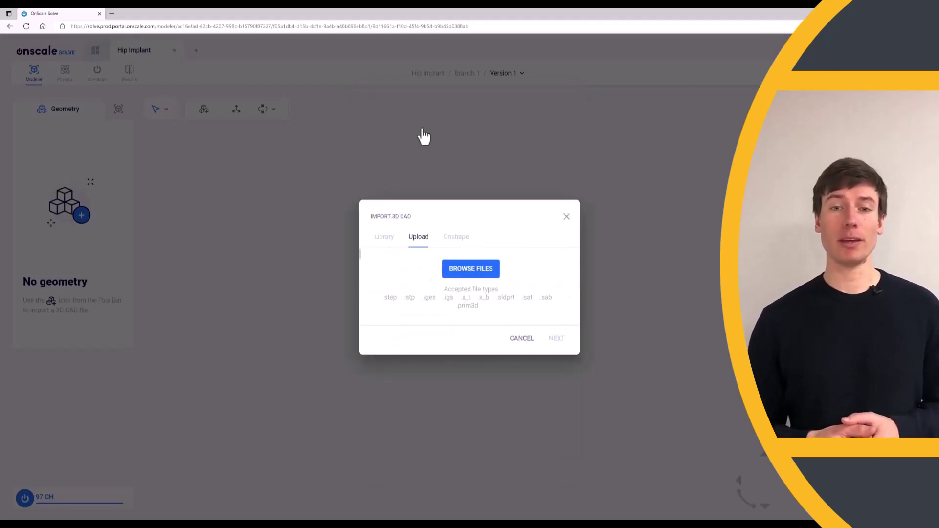
{"action": "left_click", "coordinate": [469, 269]}
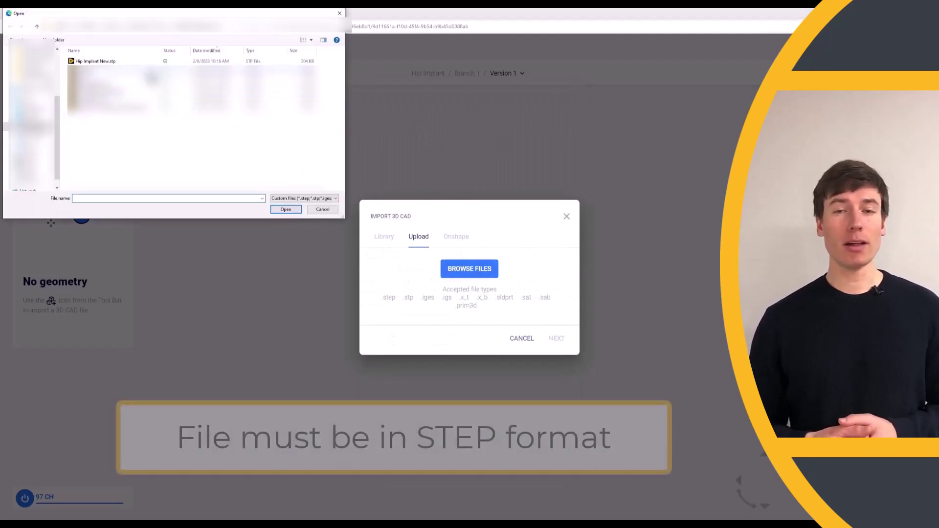
{"action": "left_click", "coordinate": [136, 62]}
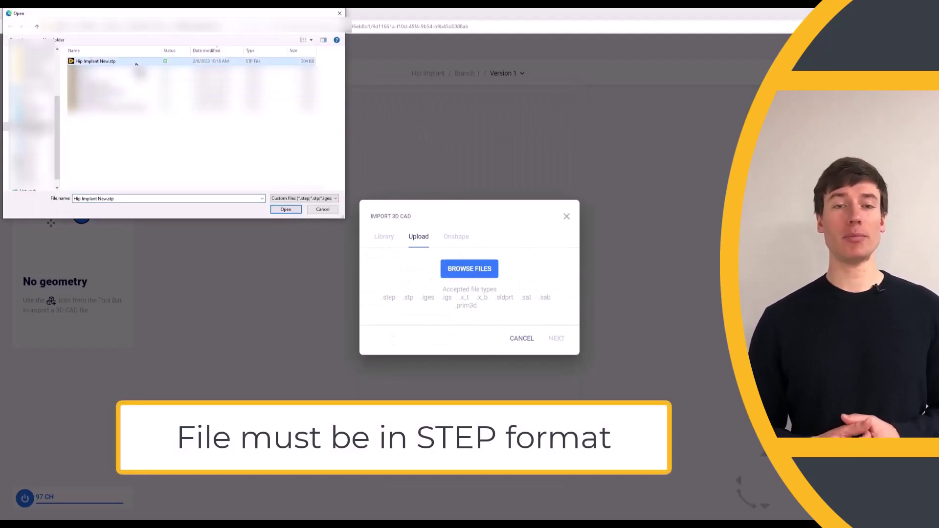
{"action": "left_click", "coordinate": [281, 210]}
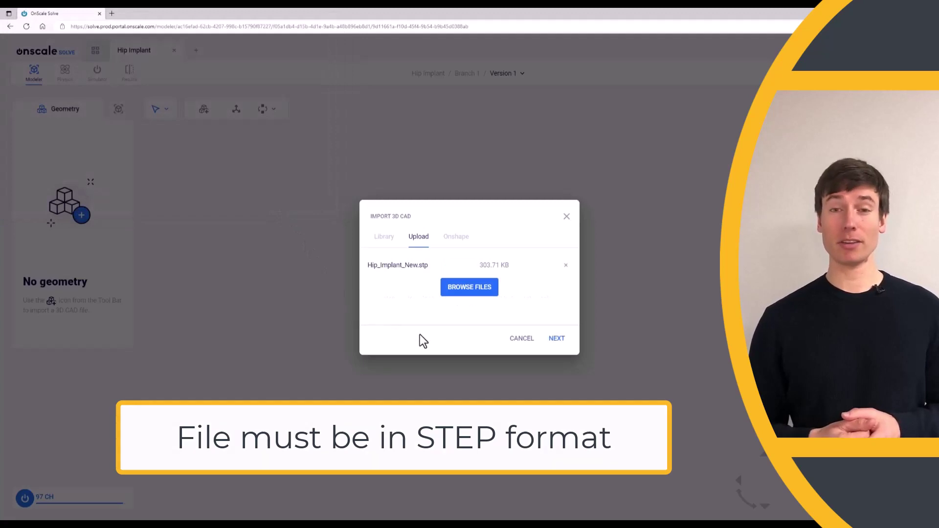
{"action": "left_click", "coordinate": [557, 338]}
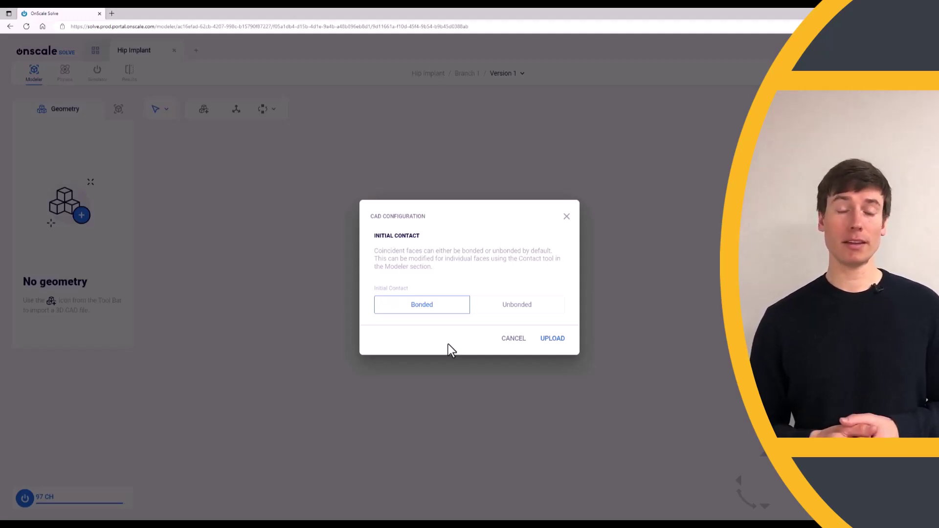
{"action": "left_click", "coordinate": [543, 338]}
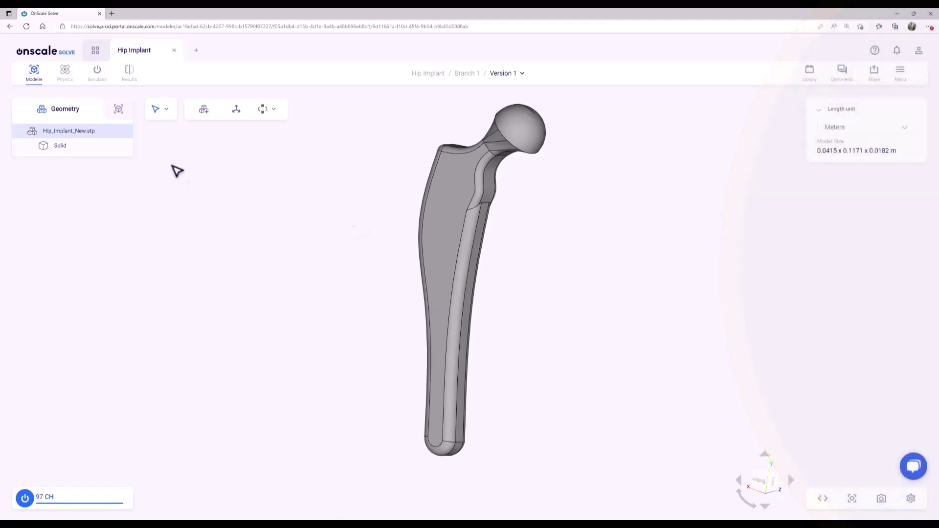
Assign Titanium as the material of the implant's solid body.
{"action": "left_click", "coordinate": [94, 153]}
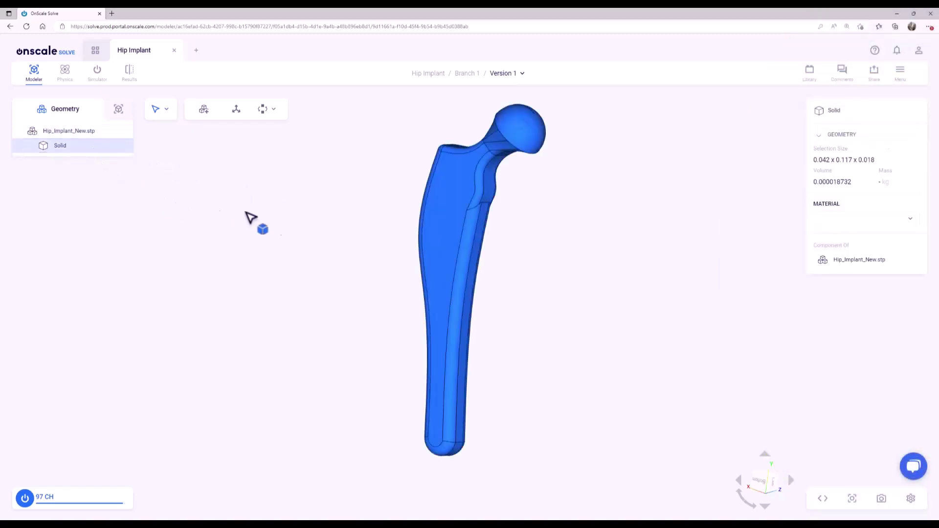
{"action": "left_click", "coordinate": [847, 228]}
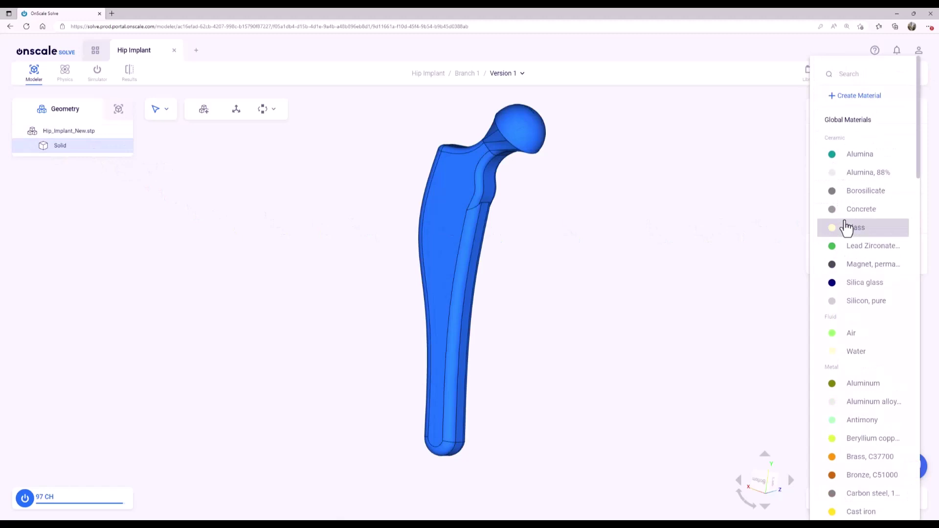
{"action": "scroll", "coordinate": [853, 274], "scroll_direction": "down", "scroll_amount": 6}
{"action": "scroll", "coordinate": [853, 276], "scroll_direction": "down", "scroll_amount": 9}
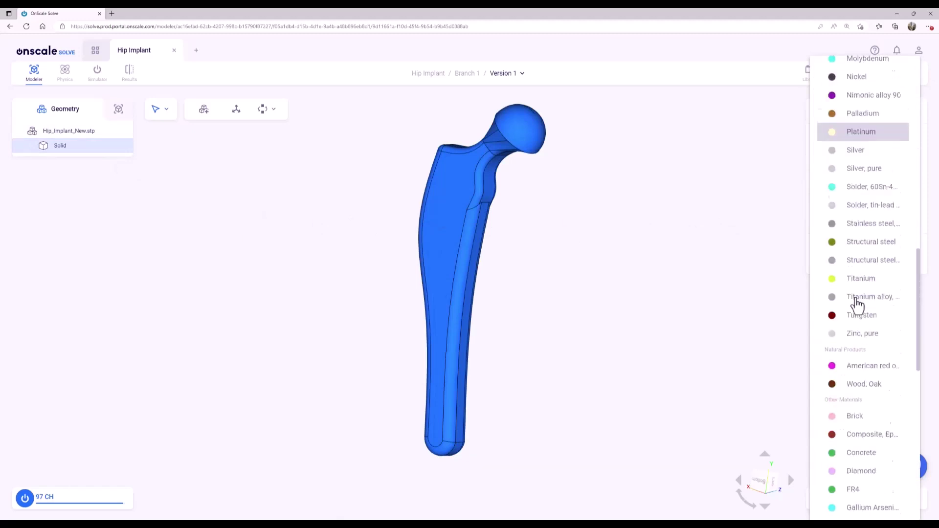
{"action": "left_click", "coordinate": [863, 239]}
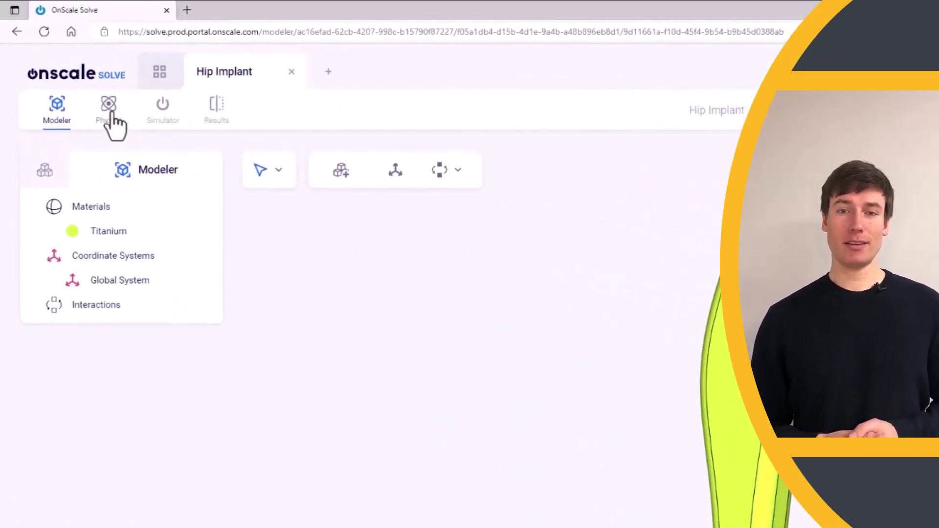
Add a restraint fixing the three faces at the implant stem's bottom tip.
{"action": "left_click", "coordinate": [110, 108]}
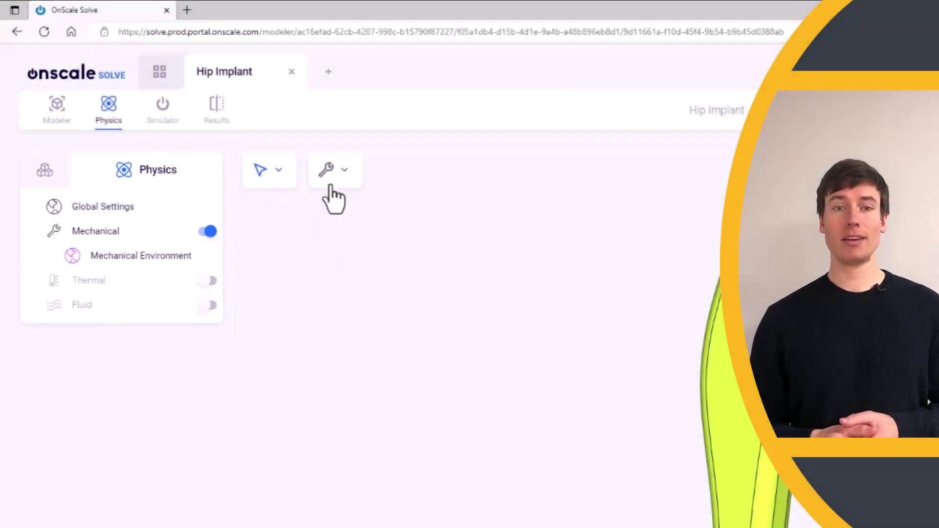
{"action": "left_click", "coordinate": [329, 177]}
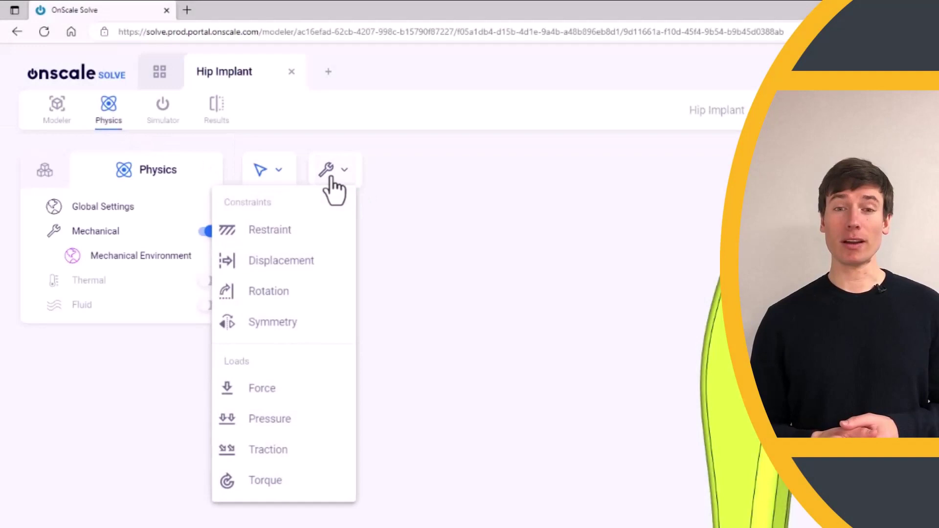
{"action": "left_click", "coordinate": [332, 237]}
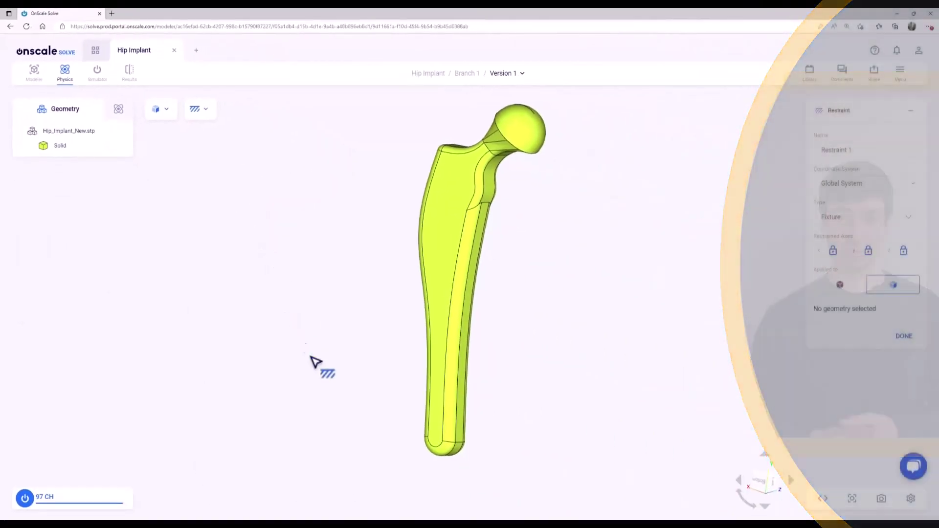
{"action": "left_click", "coordinate": [448, 452]}
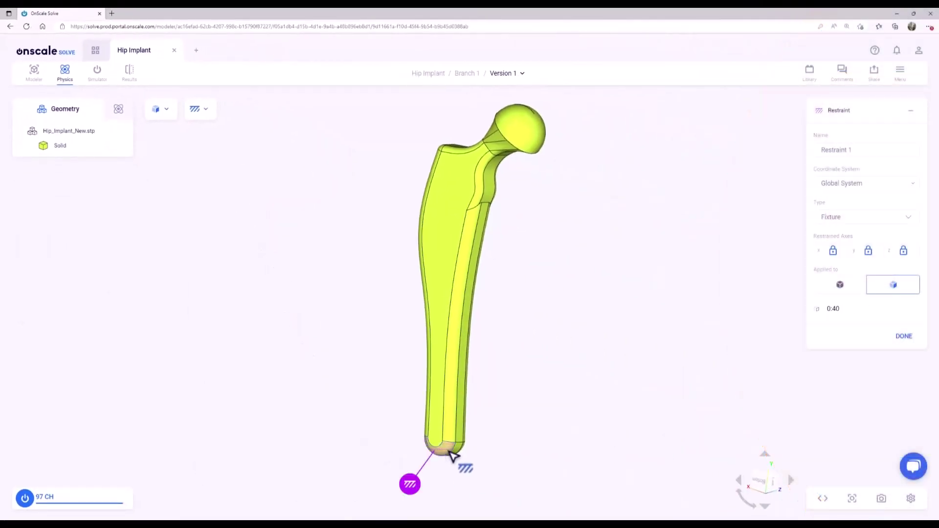
{"action": "left_click", "coordinate": [466, 451]}
{"action": "left_click_drag", "start_coordinate": [470, 455], "coordinate": [536, 460]}
{"action": "left_click", "coordinate": [470, 454]}
Save the fixture as Restraint 1, then add a Force load on the implant's ball head.
{"action": "left_click", "coordinate": [904, 366]}
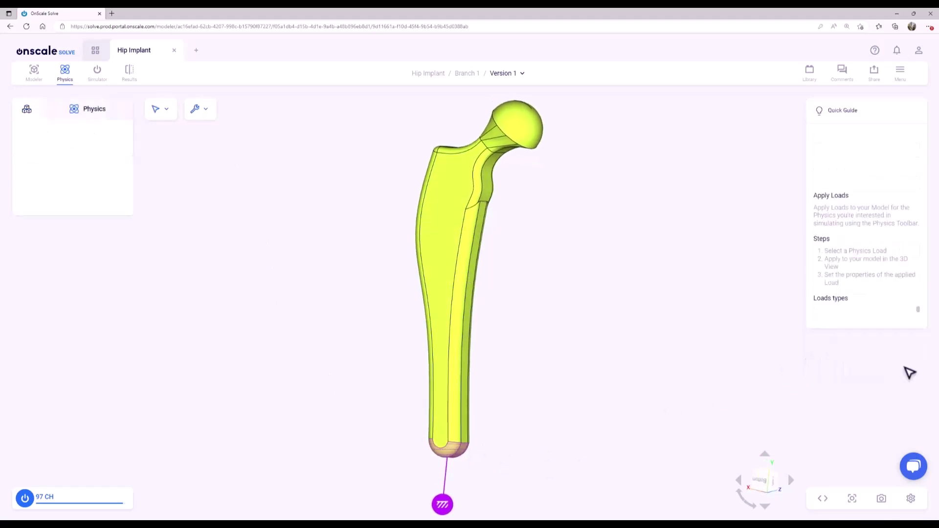
{"action": "left_click", "coordinate": [213, 199]}
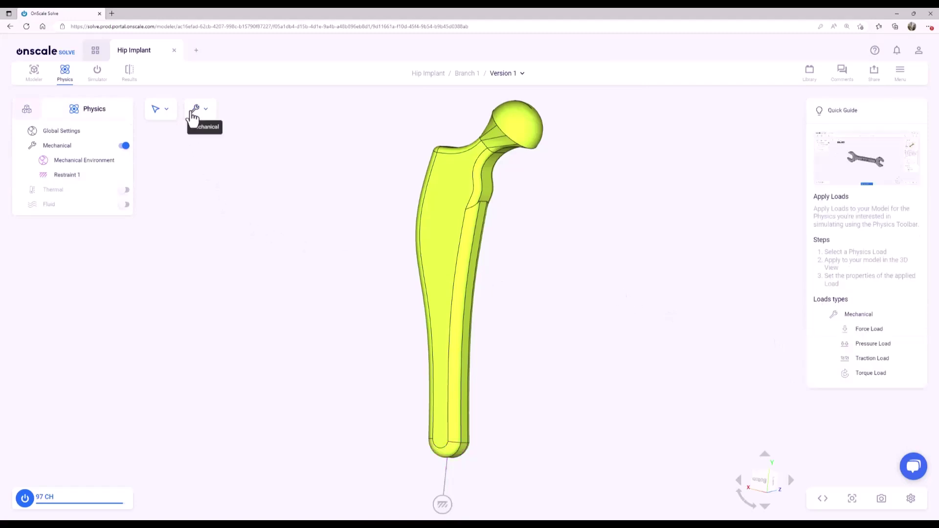
{"action": "left_click", "coordinate": [195, 110]}
{"action": "left_click", "coordinate": [185, 240]}
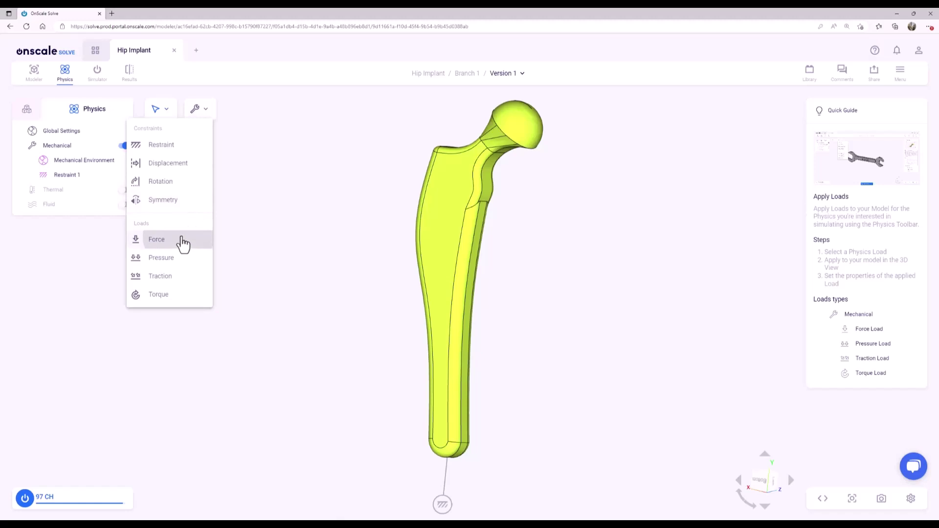
{"action": "left_click", "coordinate": [540, 131]}
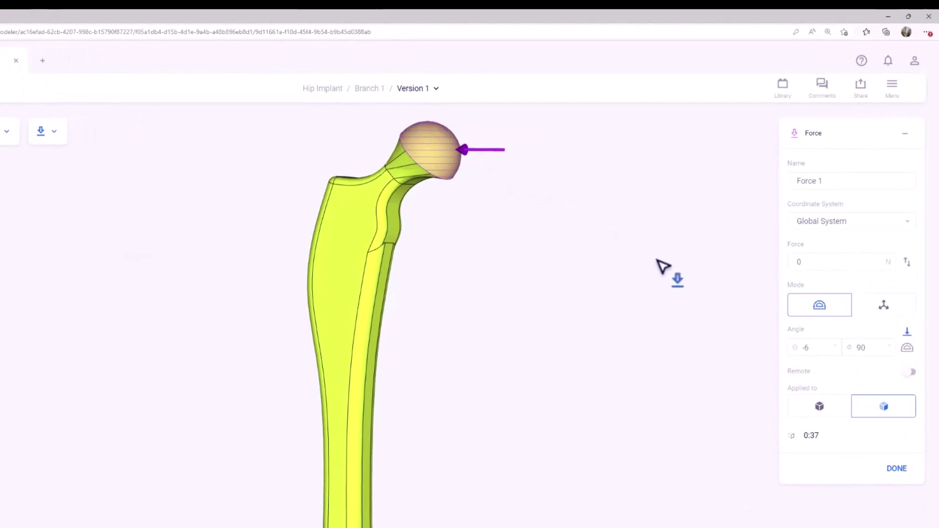
Set the force to 700 N along vector direction (0, -1, 0) and save it.
{"action": "left_click", "coordinate": [804, 262]}
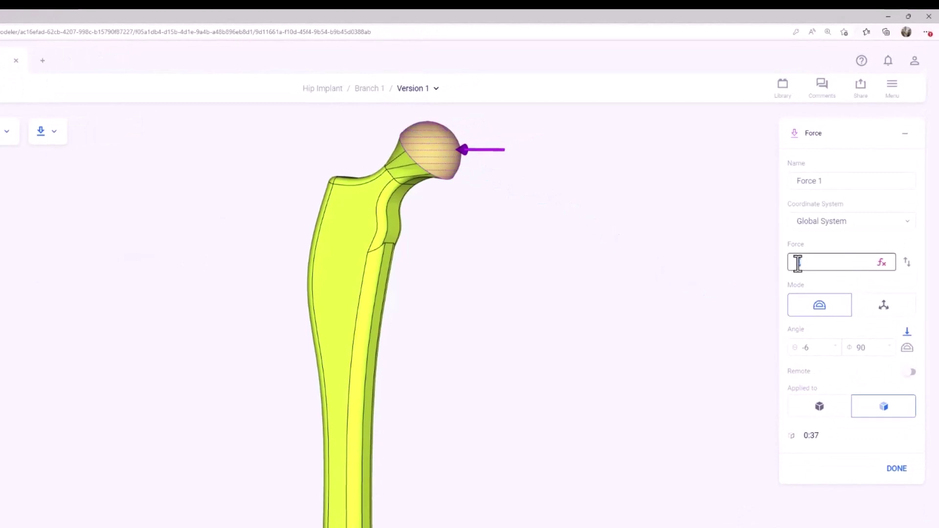
{"action": "type", "text": "10"}
{"action": "key", "text": "Return"}
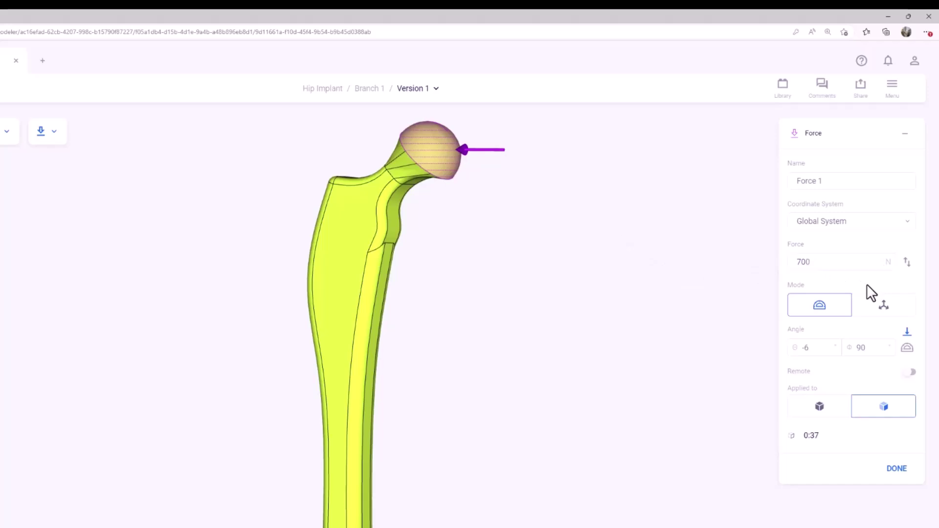
{"action": "left_click", "coordinate": [875, 310]}
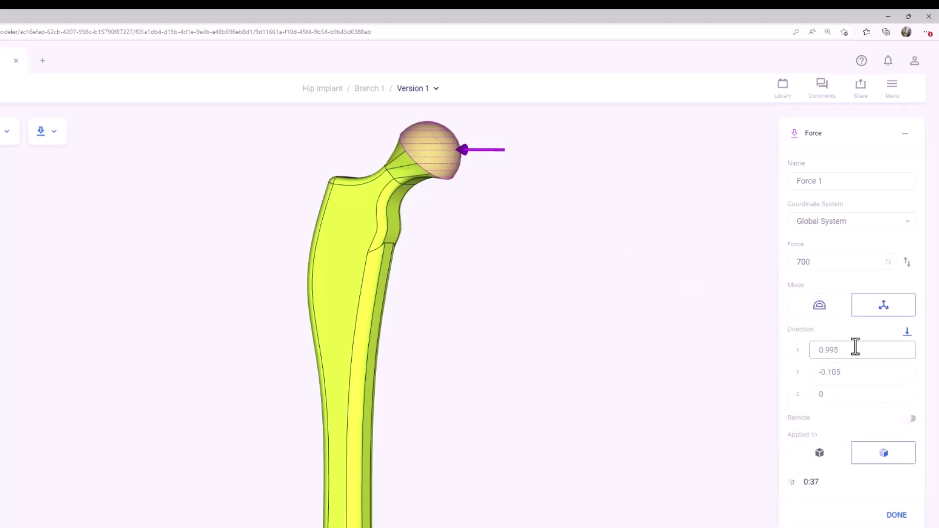
{"action": "left_click_drag", "start_coordinate": [854, 346], "coordinate": [822, 371]}
{"action": "type", "text": "0"}
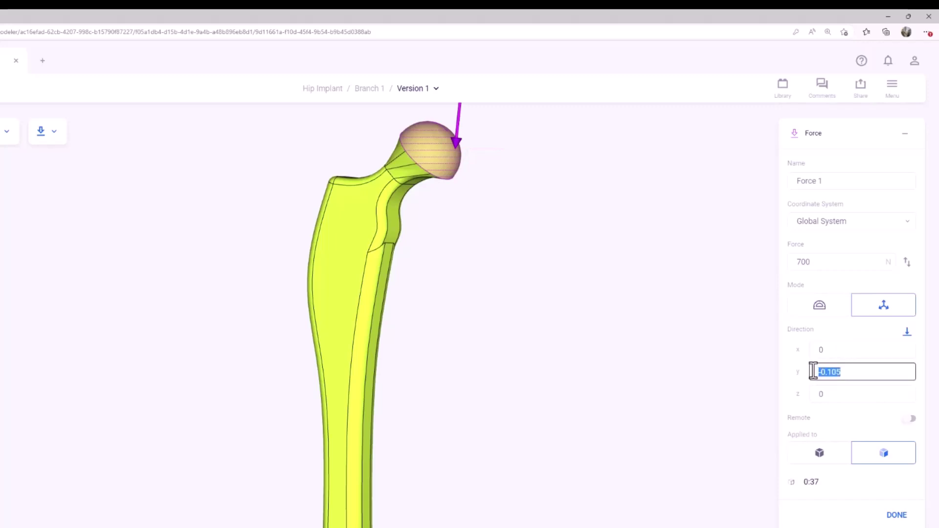
{"action": "type", "text": "-1"}
{"action": "left_click", "coordinate": [867, 347]}
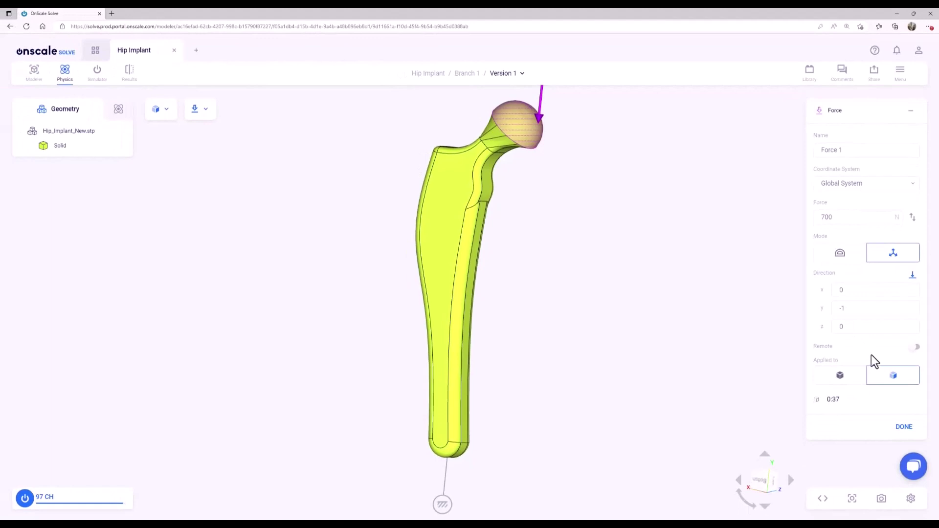
{"action": "left_click", "coordinate": [903, 427]}
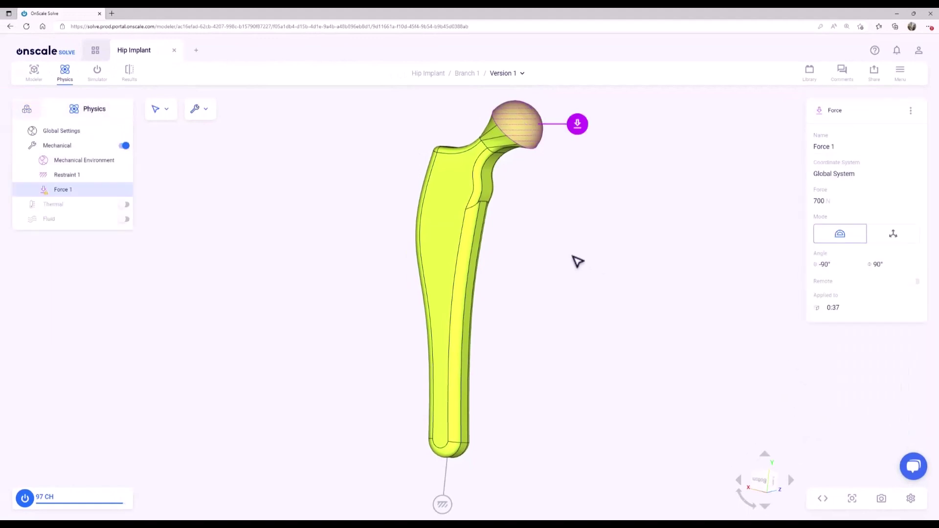
Launch Simulation 1 from the Simulator launcher and let it run to completion.
{"action": "left_click", "coordinate": [573, 256]}
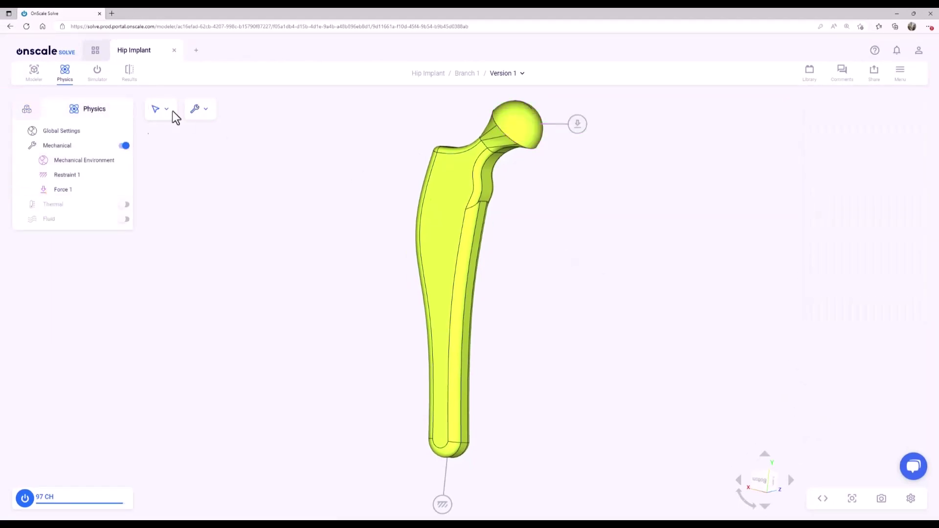
{"action": "left_click", "coordinate": [96, 76]}
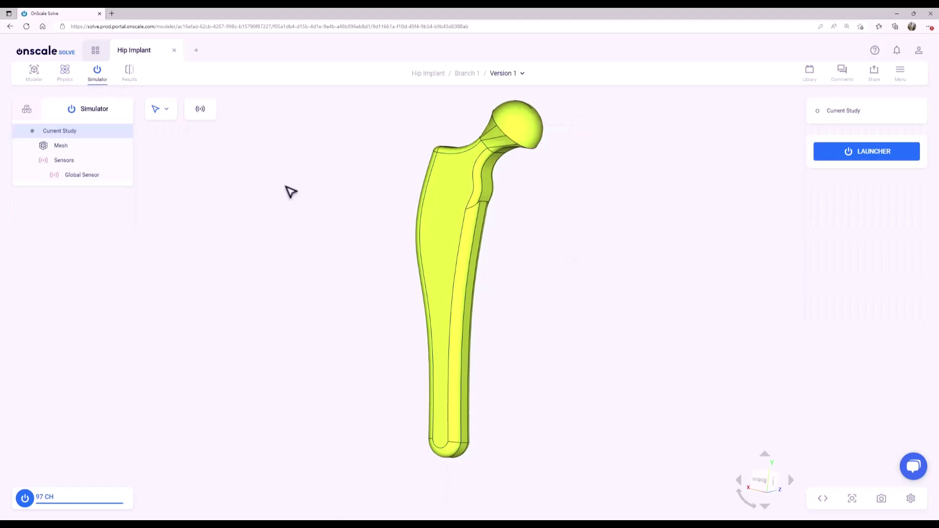
{"action": "left_click", "coordinate": [910, 155]}
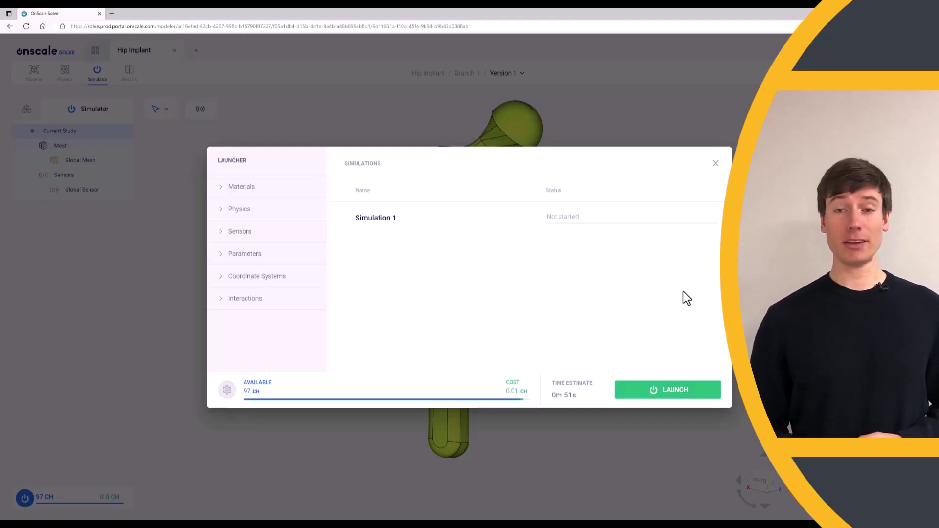
{"action": "left_click", "coordinate": [681, 391]}
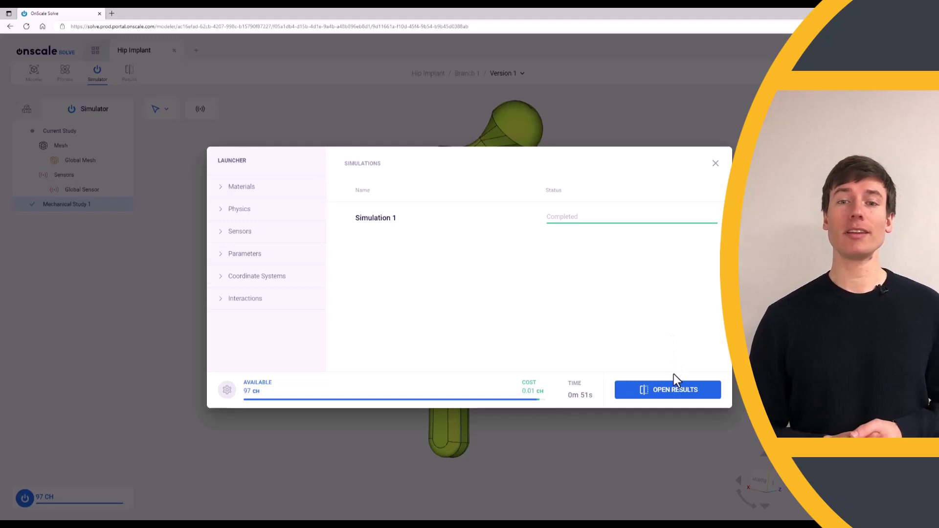
Open the results, switch the output dataset to Stress XX, and zoom onto the implant neck.
{"action": "left_click", "coordinate": [673, 395]}
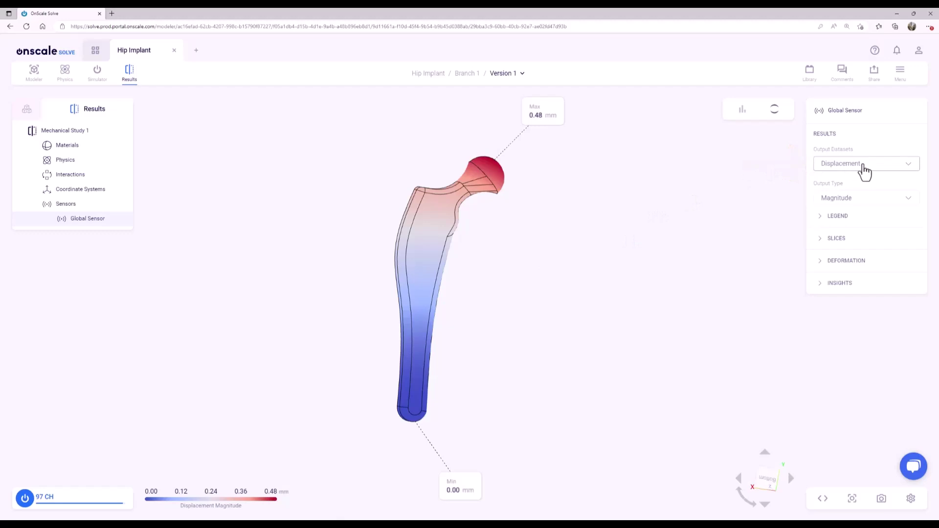
{"action": "left_click", "coordinate": [867, 168]}
{"action": "scroll", "coordinate": [864, 215], "scroll_direction": "down", "scroll_amount": 2}
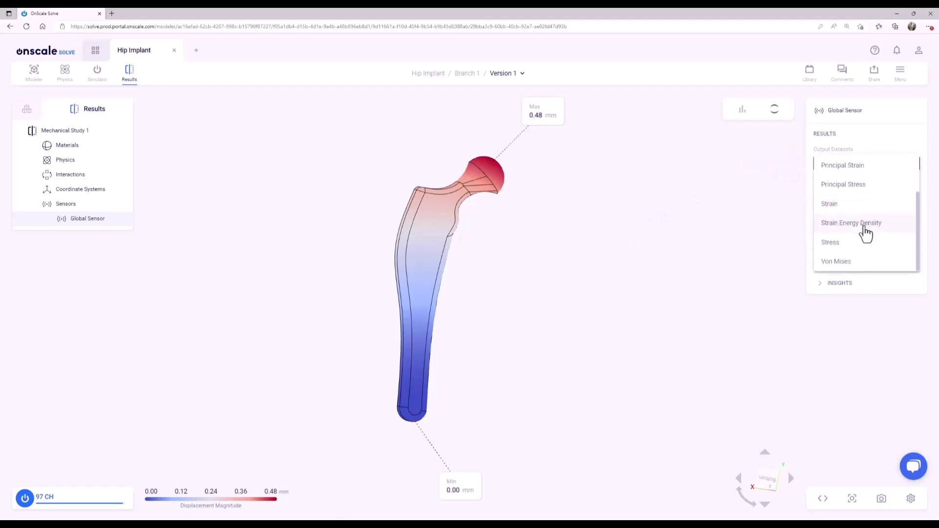
{"action": "left_click", "coordinate": [862, 251]}
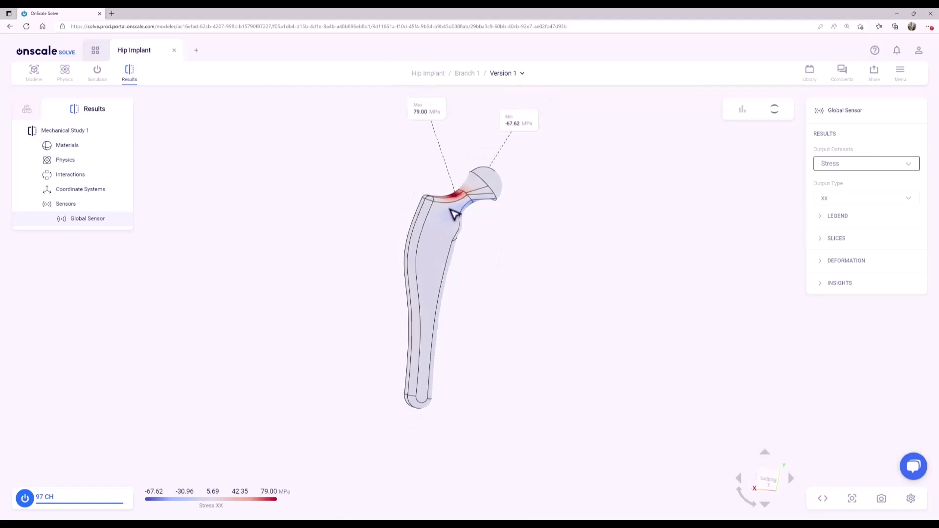
{"action": "scroll", "coordinate": [451, 302], "scroll_direction": "up", "scroll_amount": 3}
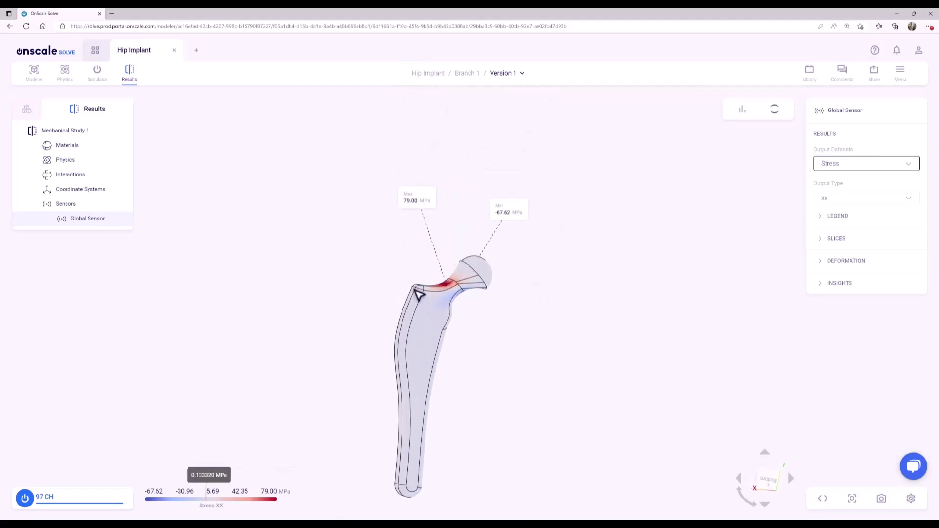
{"action": "scroll", "coordinate": [452, 302], "scroll_direction": "up", "scroll_amount": 2}
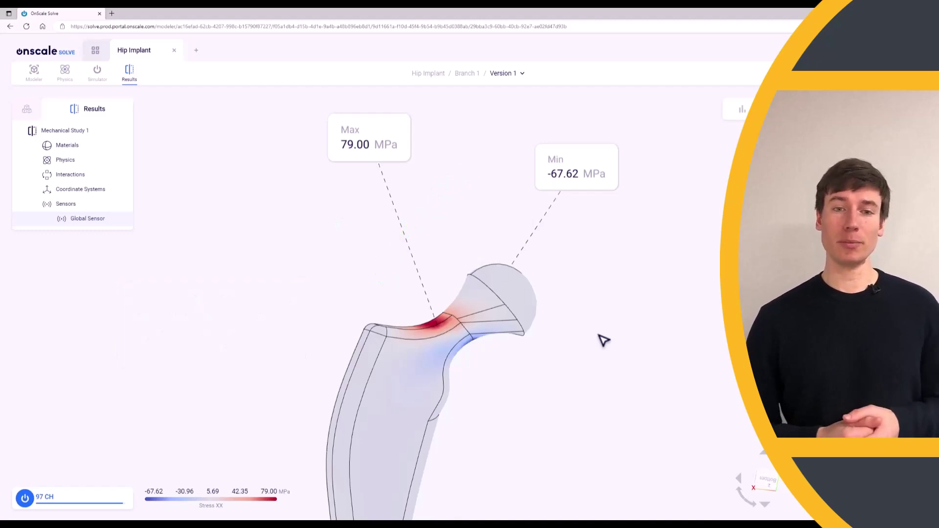
Edit Force 1 from 700 N to 600 N and open the launcher to re-run.
{"action": "left_click", "coordinate": [65, 75]}
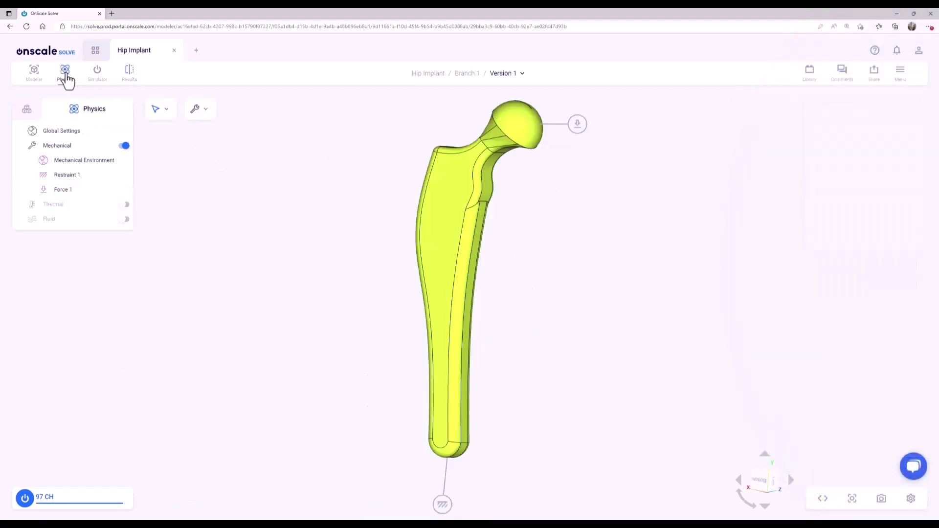
{"action": "left_click", "coordinate": [101, 189]}
{"action": "left_click", "coordinate": [911, 110]}
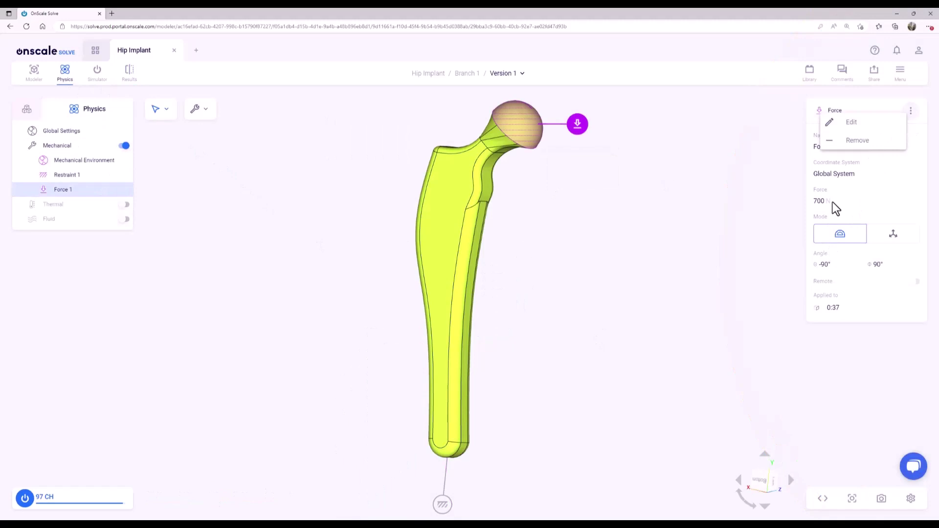
{"action": "left_click", "coordinate": [846, 136]}
{"action": "double_click", "coordinate": [822, 217]}
{"action": "type", "text": "6"}
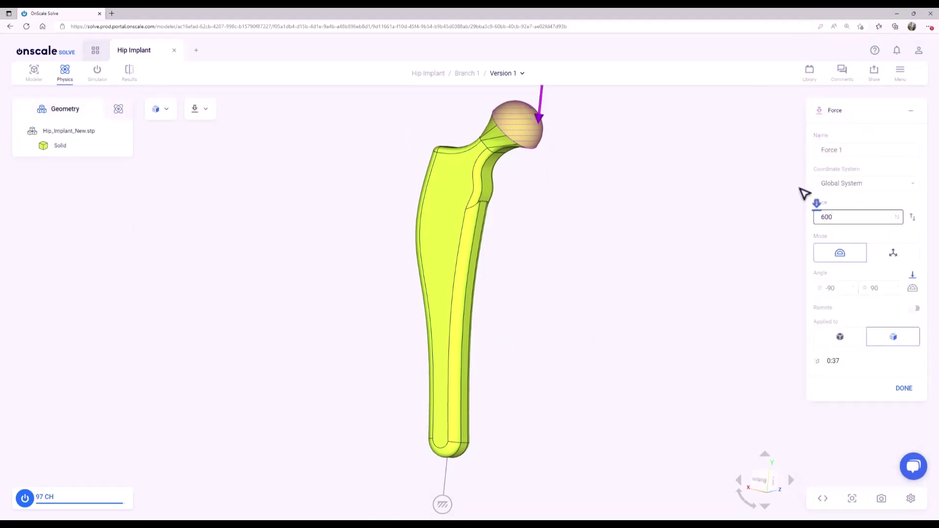
{"action": "type", "text": "00"}
{"action": "left_click", "coordinate": [902, 388]}
{"action": "left_click", "coordinate": [98, 74]}
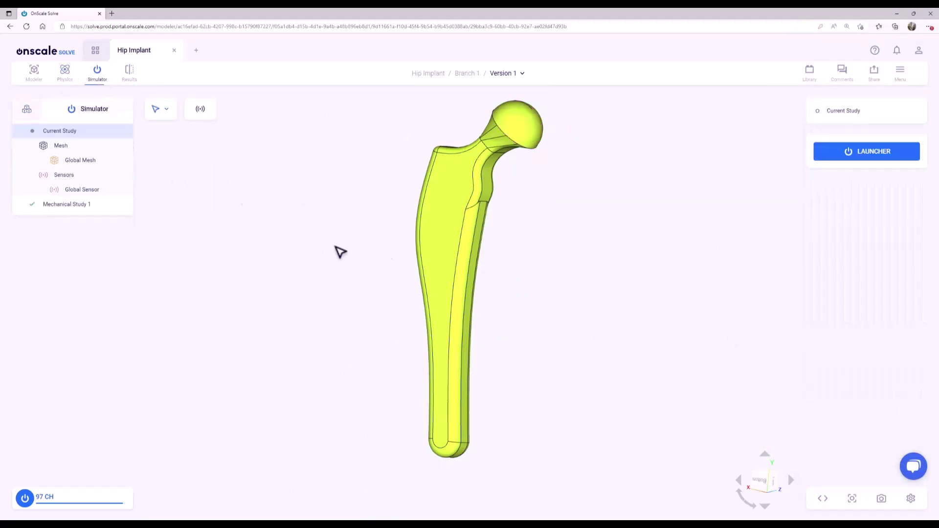
{"action": "left_click", "coordinate": [868, 149]}
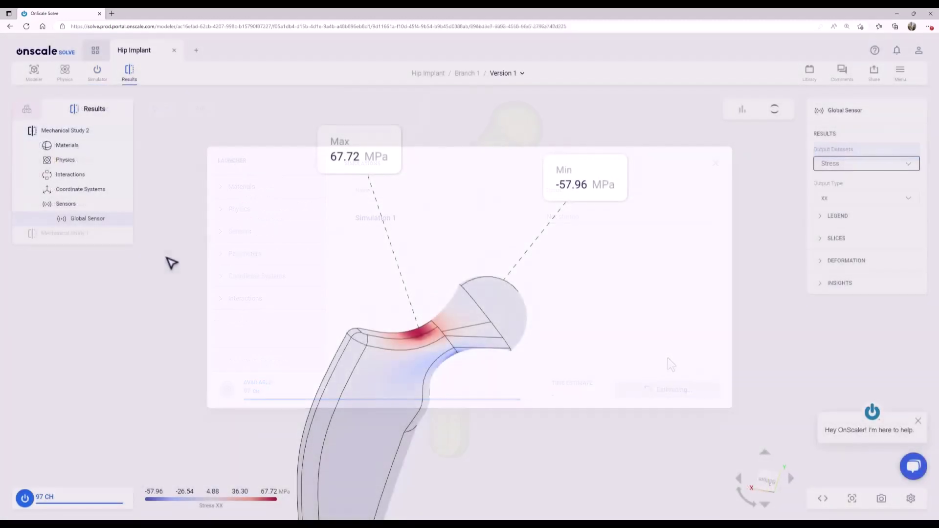